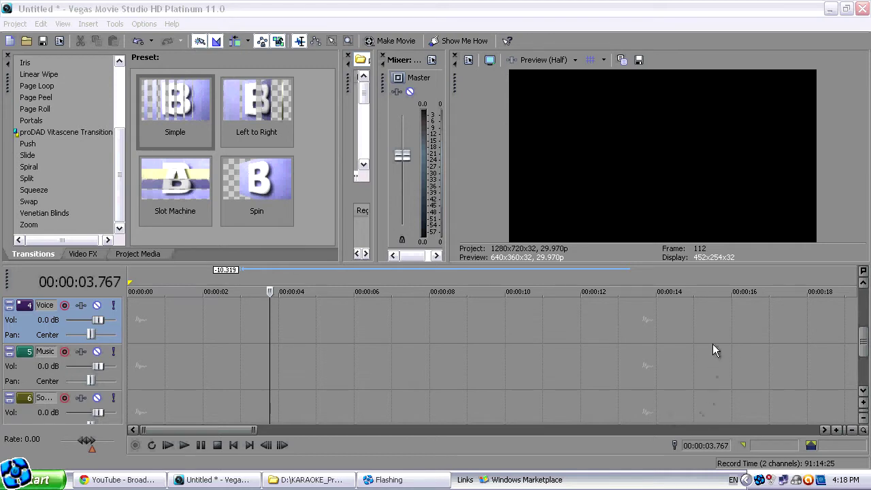
- Open the Realtek HD Audio mixer, toggle the Front Mic recording input, and close the mixer
{"action": "left_click", "coordinate": [747, 481]}
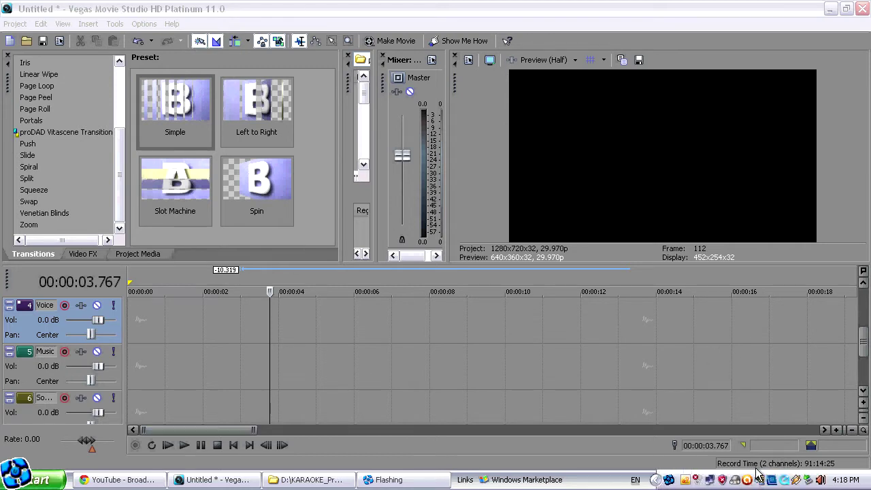
{"action": "right_click", "coordinate": [823, 480]}
{"action": "left_click", "coordinate": [775, 366]}
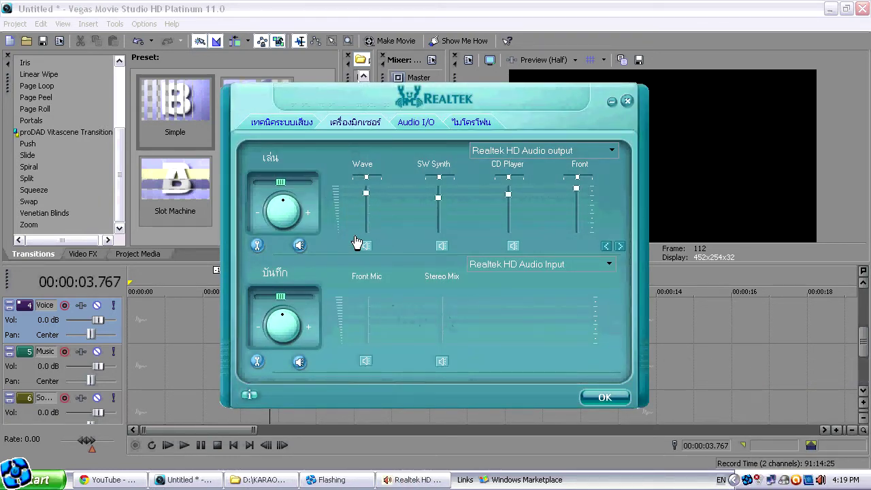
{"action": "left_click", "coordinate": [298, 128]}
{"action": "left_click", "coordinate": [325, 129]}
{"action": "left_click", "coordinate": [366, 362]}
{"action": "left_click", "coordinate": [627, 101]}
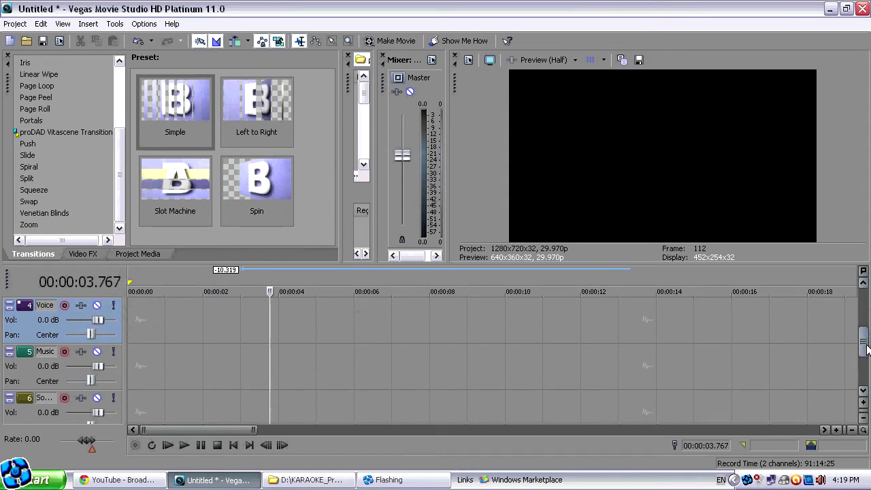
- Look over the timeline's tracks, from the Video Overlay and Video tracks to the Voice, Music and sound tracks
{"action": "scroll", "coordinate": [866, 335], "scroll_direction": "up", "scroll_amount": 2}
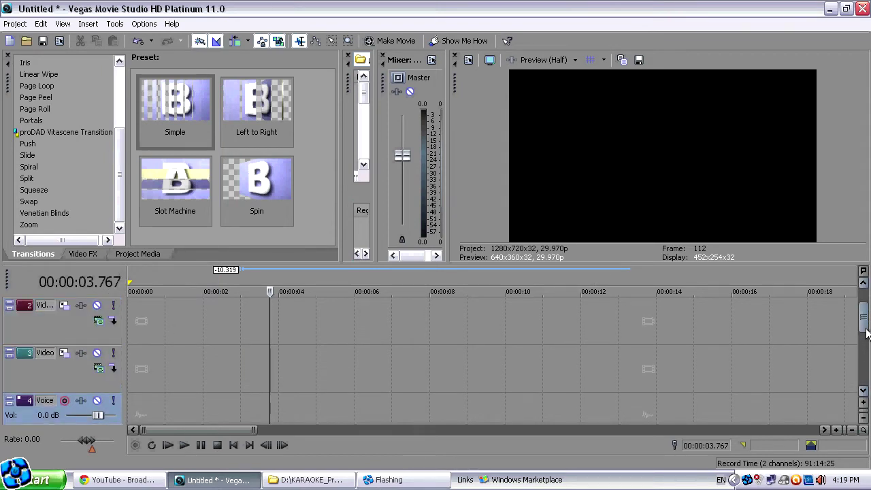
{"action": "scroll", "coordinate": [865, 334], "scroll_direction": "down", "scroll_amount": 1}
{"action": "scroll", "coordinate": [865, 332], "scroll_direction": "up", "scroll_amount": 1}
{"action": "scroll", "coordinate": [864, 331], "scroll_direction": "down", "scroll_amount": 2}
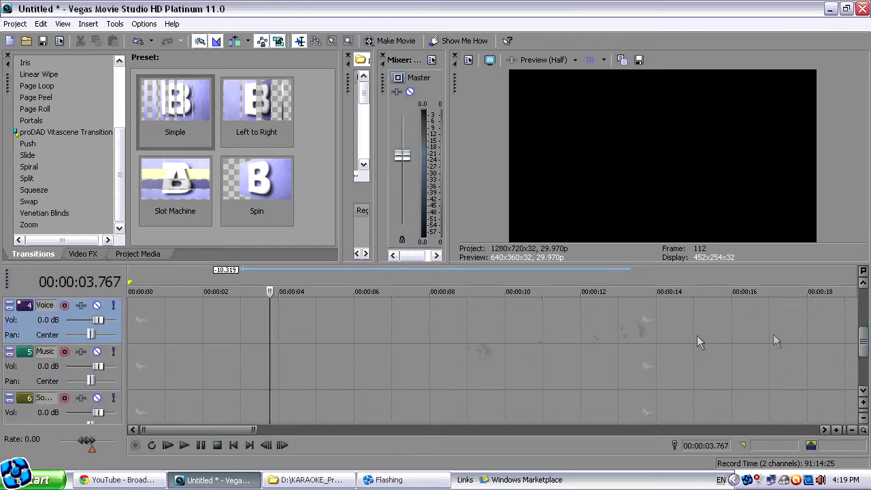
{"action": "scroll", "coordinate": [864, 335], "scroll_direction": "up", "scroll_amount": 2}
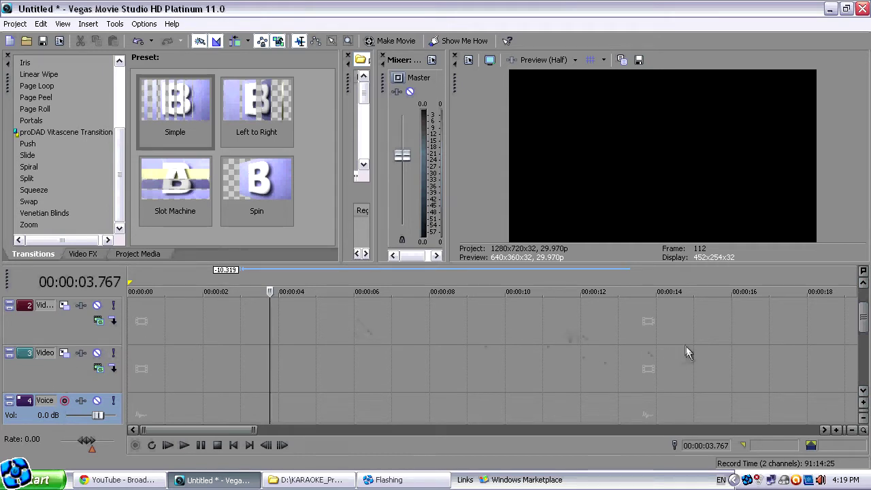
{"action": "left_click_drag", "start_coordinate": [862, 327], "coordinate": [865, 361]}
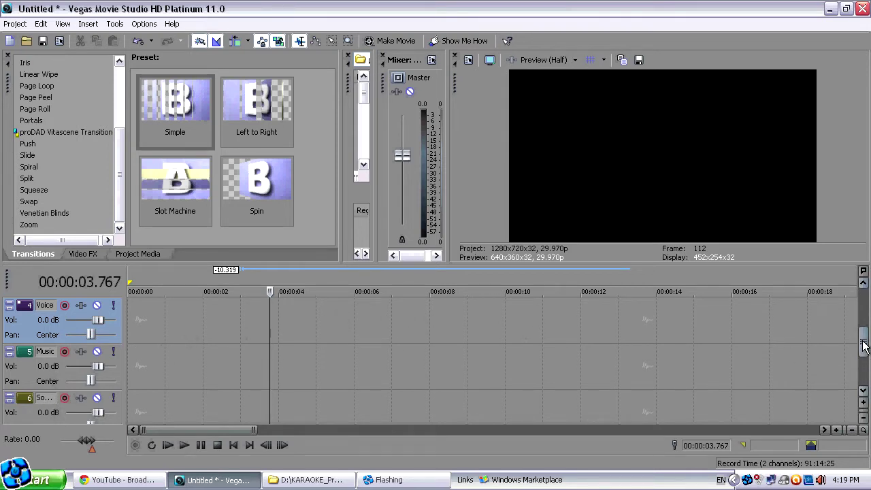
{"action": "scroll", "coordinate": [854, 364], "scroll_direction": "up", "scroll_amount": 2}
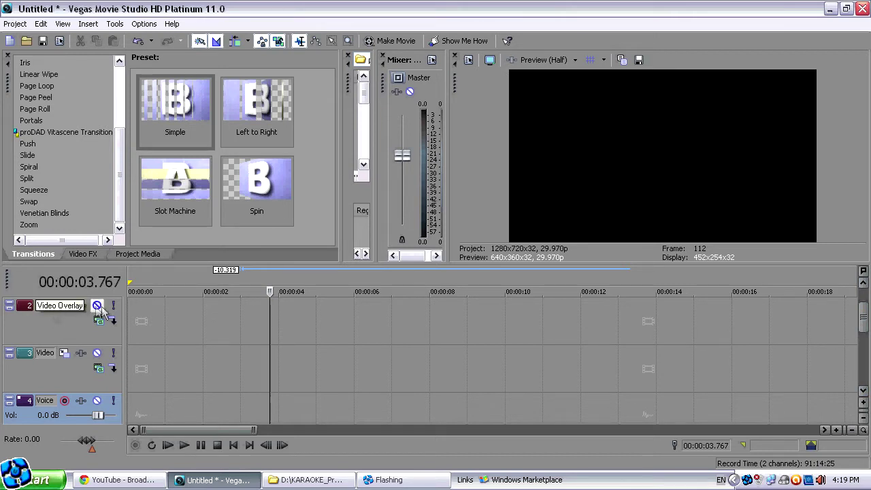
{"action": "left_click", "coordinate": [74, 330]}
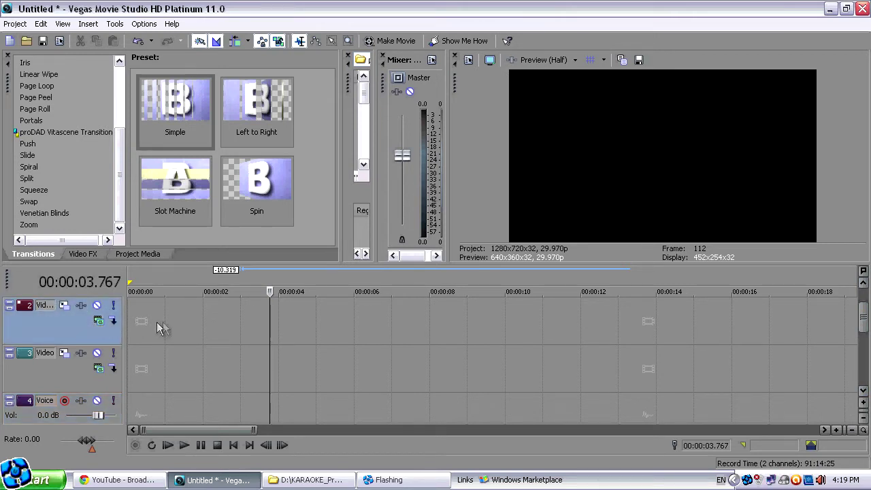
- Arm the Voice track for recording
{"action": "left_click", "coordinate": [39, 420]}
{"action": "left_click_drag", "start_coordinate": [865, 328], "coordinate": [865, 340]}
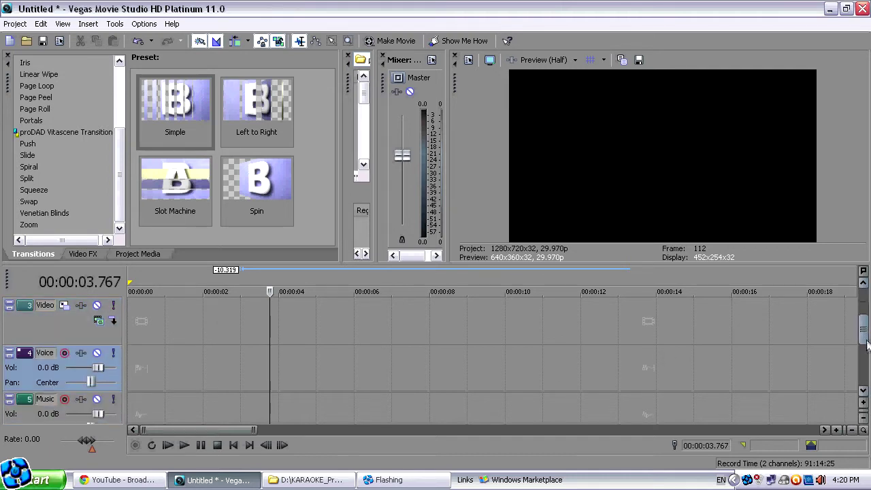
{"action": "left_click", "coordinate": [65, 353]}
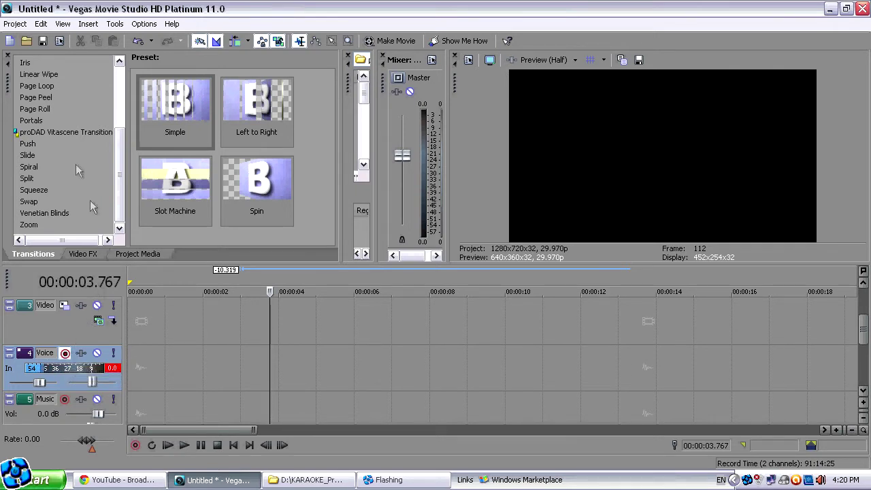
- Create a new project without saving the changes to the current untitled one
{"action": "left_click", "coordinate": [15, 24]}
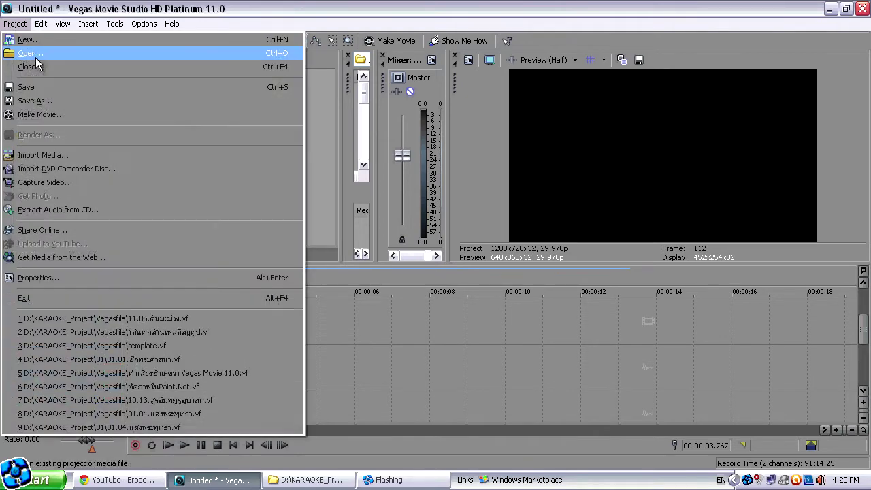
{"action": "left_click", "coordinate": [31, 37]}
{"action": "left_click", "coordinate": [436, 196]}
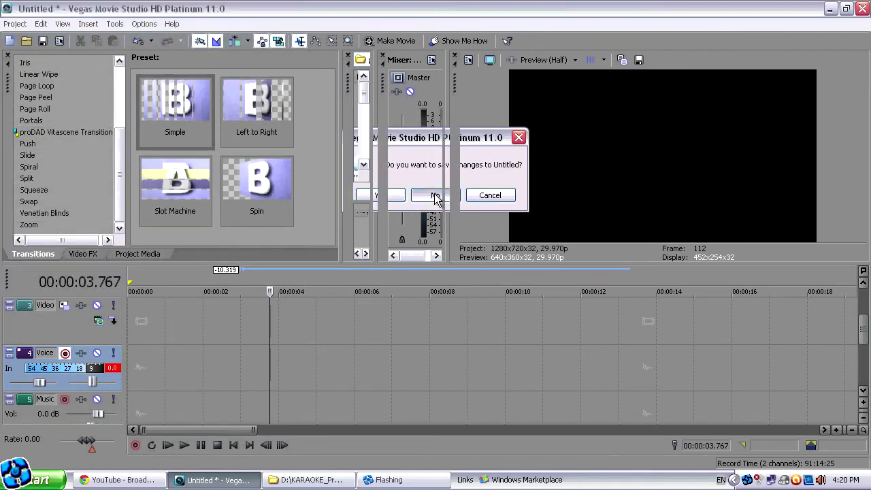
{"action": "left_click", "coordinate": [403, 369]}
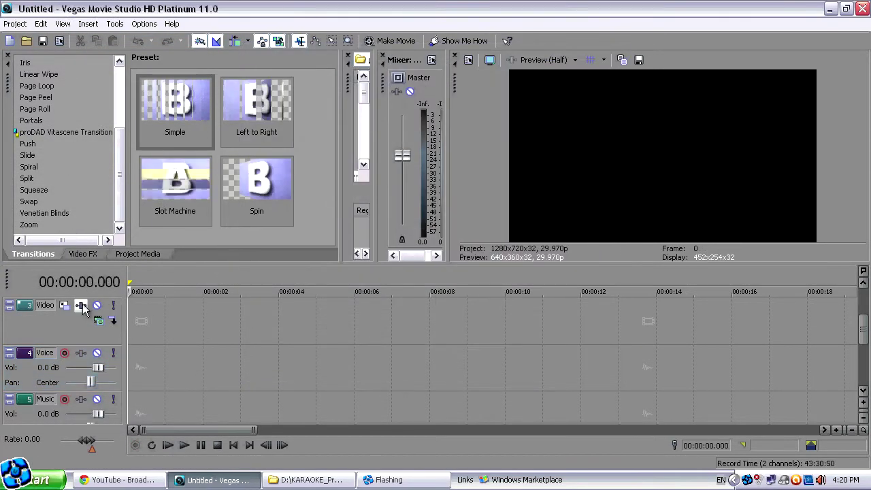
- Start arming the new project's Voice track for recording and open the folder browser for its recorded files
{"action": "left_click", "coordinate": [65, 353]}
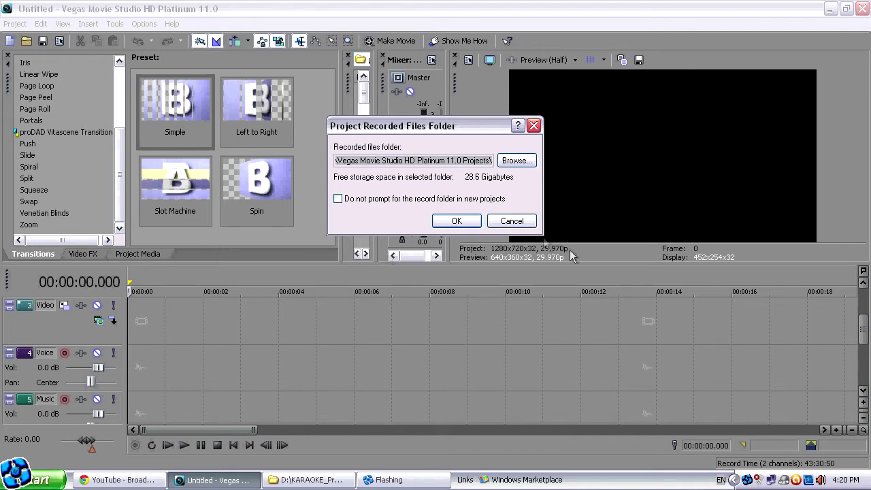
{"action": "left_click", "coordinate": [511, 221]}
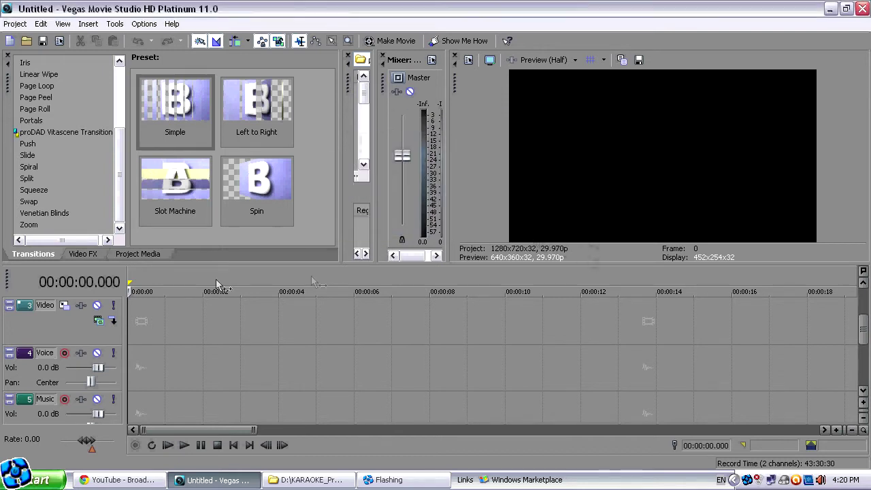
{"action": "left_click", "coordinate": [65, 353]}
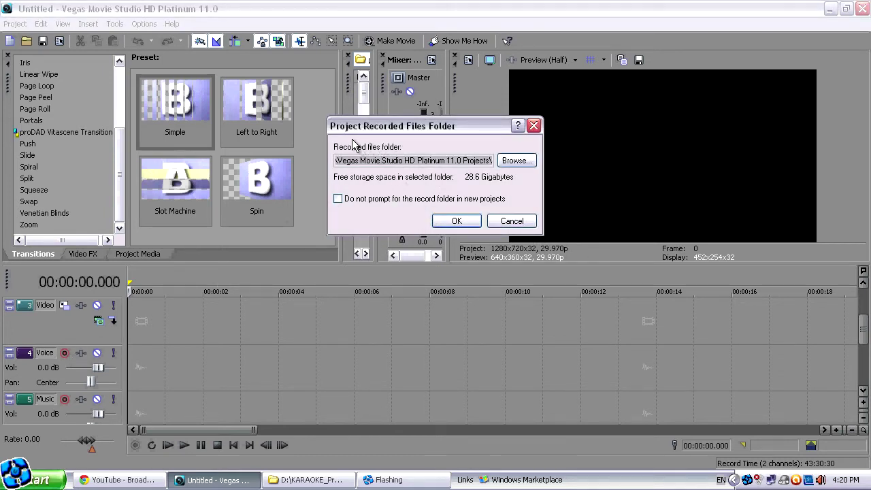
{"action": "left_click", "coordinate": [527, 162]}
- Expand Local Disk (D:) in the folder tree for the recorded files location
{"action": "mouse_move", "coordinate": [600, 250]}
{"action": "left_mouse_down"}
{"action": "mouse_move", "coordinate": [597, 212]}
{"action": "mouse_move", "coordinate": [599, 271]}
{"action": "mouse_move", "coordinate": [594, 216]}
{"action": "mouse_move", "coordinate": [598, 253]}
{"action": "left_mouse_up"}
{"action": "left_click", "coordinate": [344, 264]}
{"action": "left_click", "coordinate": [351, 266]}
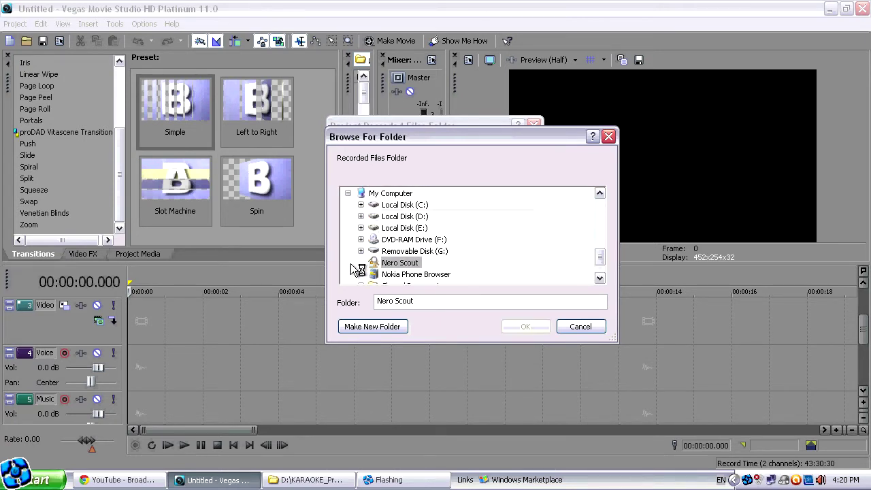
{"action": "double_click", "coordinate": [412, 218]}
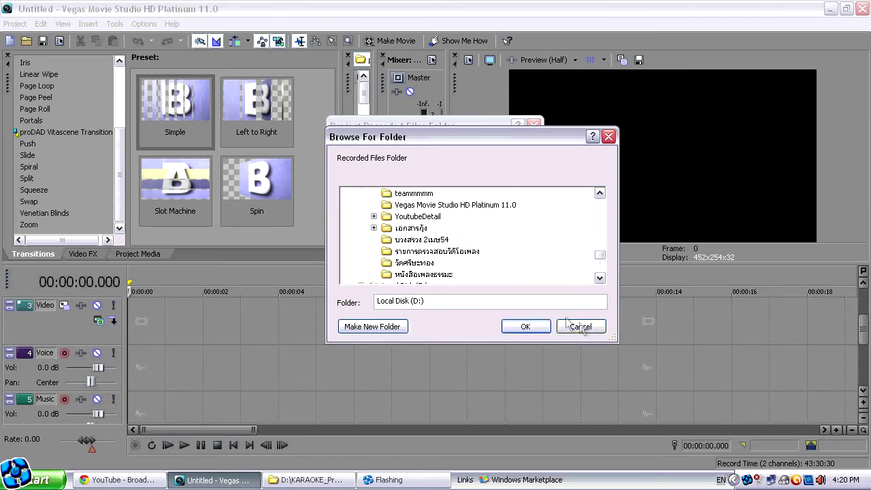
{"action": "left_click_drag", "start_coordinate": [600, 252], "coordinate": [587, 263]}
{"action": "double_click", "coordinate": [412, 249]}
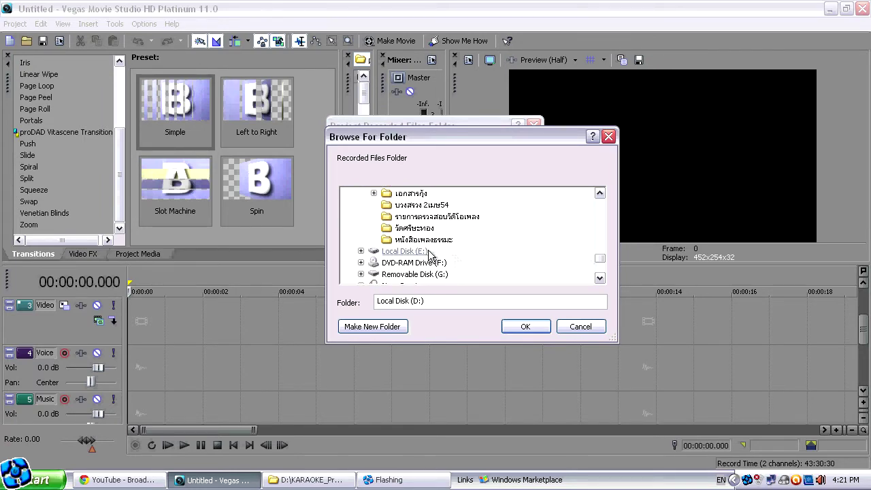
{"action": "left_click_drag", "start_coordinate": [594, 243], "coordinate": [571, 233]}
{"action": "double_click", "coordinate": [405, 262]}
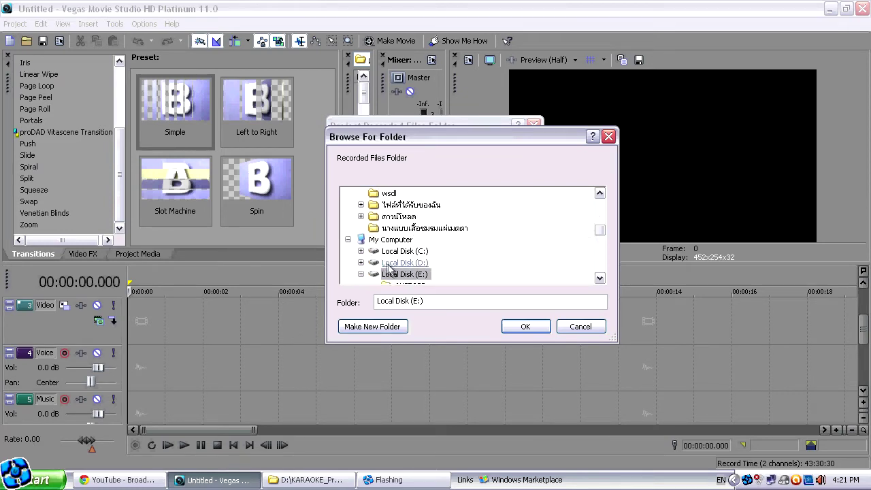
- Set the recorded files folder to D:\KARAOKE_Project\RL\ and confirm it for the Voice track
{"action": "scroll", "coordinate": [440, 264], "scroll_direction": "down", "scroll_amount": 1}
{"action": "scroll", "coordinate": [440, 265], "scroll_direction": "down", "scroll_amount": 1}
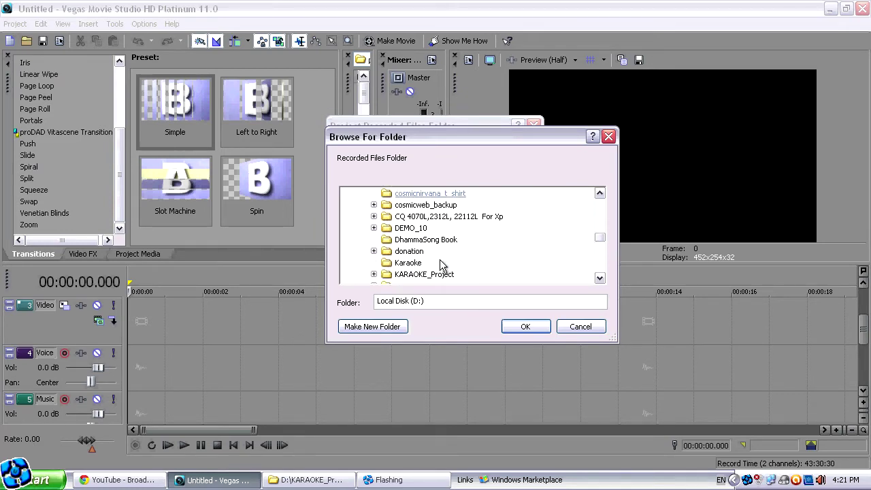
{"action": "double_click", "coordinate": [428, 274]}
{"action": "scroll", "coordinate": [430, 261], "scroll_direction": "down", "scroll_amount": 2}
{"action": "scroll", "coordinate": [436, 265], "scroll_direction": "down", "scroll_amount": 6}
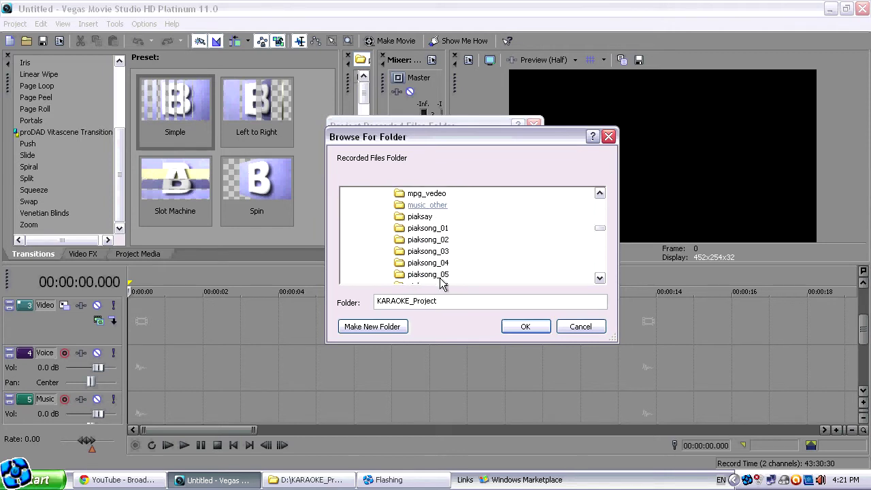
{"action": "left_click", "coordinate": [412, 274]}
{"action": "left_click", "coordinate": [525, 328]}
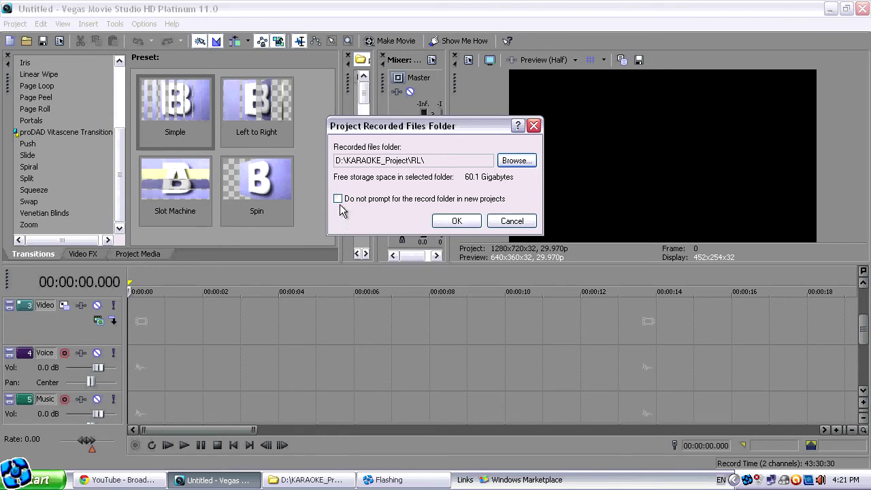
{"action": "left_click", "coordinate": [453, 221]}
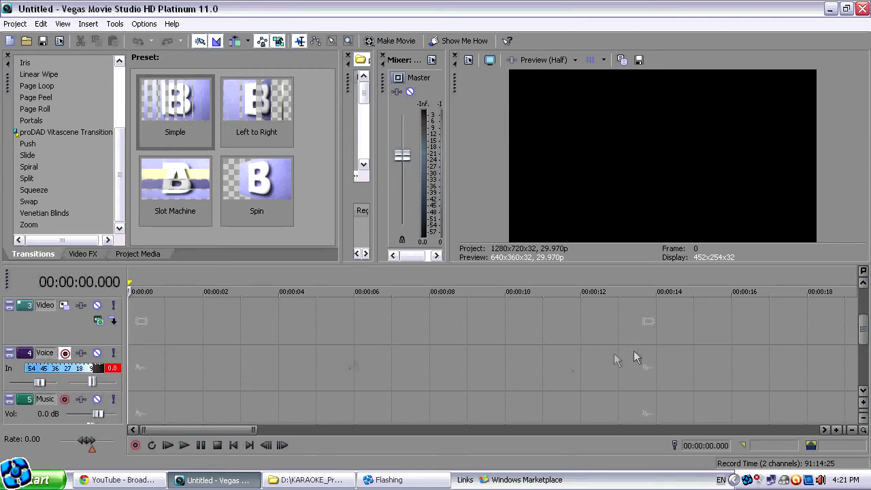
- Try several timeline cursor positions along the Voice track, ending at about 7.3 seconds
{"action": "mouse_move", "coordinate": [861, 333]}
{"action": "left_mouse_down"}
{"action": "mouse_move", "coordinate": [866, 357]}
{"action": "mouse_move", "coordinate": [867, 343]}
{"action": "left_mouse_up"}
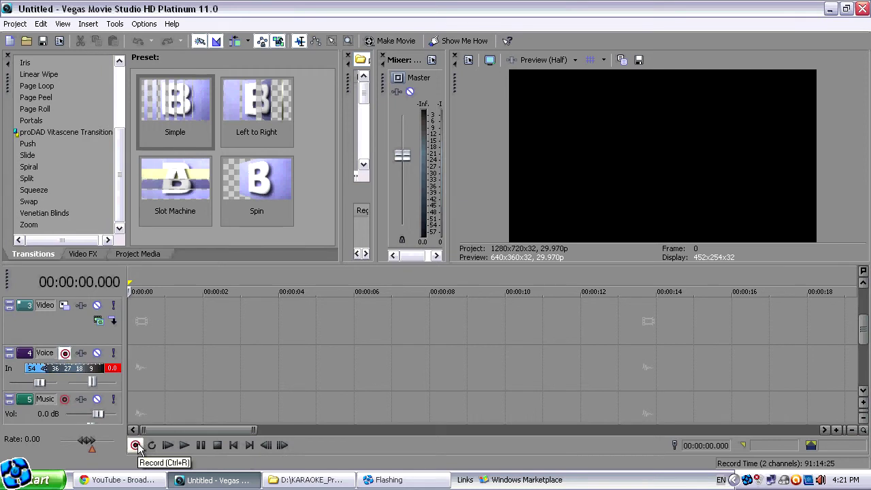
{"action": "left_click", "coordinate": [228, 359]}
{"action": "left_click", "coordinate": [344, 361]}
{"action": "left_click", "coordinate": [404, 364]}
{"action": "left_click", "coordinate": [542, 366]}
{"action": "left_click", "coordinate": [429, 368]}
{"action": "left_click", "coordinate": [328, 367]}
{"action": "left_click", "coordinate": [402, 363]}
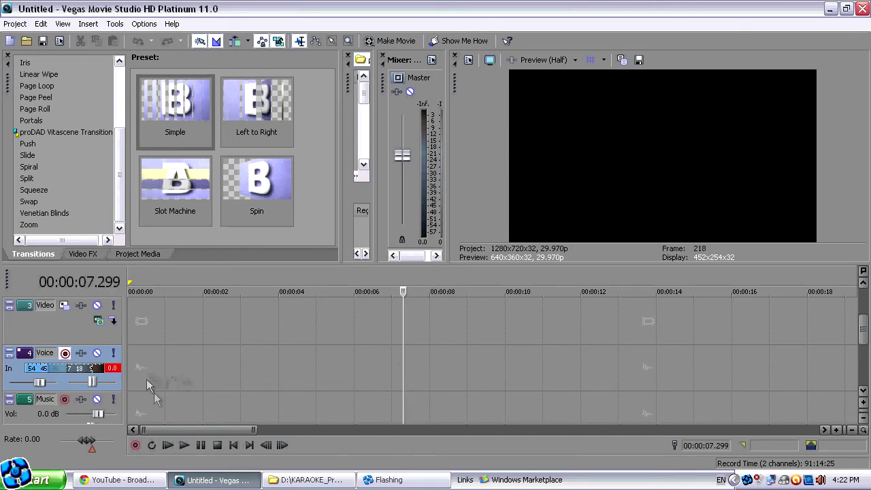
- Return the timeline cursor to the start, then place it at about 8.29 seconds on the Voice track
{"action": "key", "text": "ctrl+Home"}
{"action": "left_click", "coordinate": [350, 368]}
{"action": "left_click", "coordinate": [440, 360]}
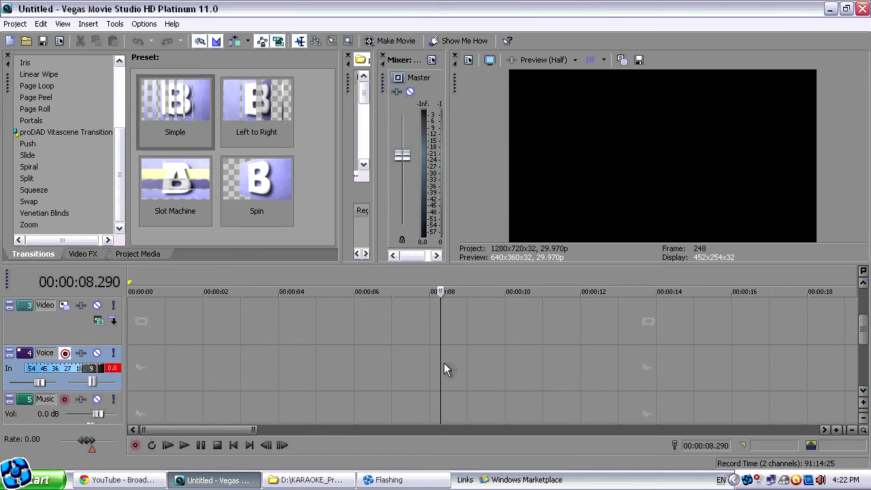
- Record a test take on the Voice track, stop it, and delete the recorded file from the drive
{"action": "left_click", "coordinate": [134, 448]}
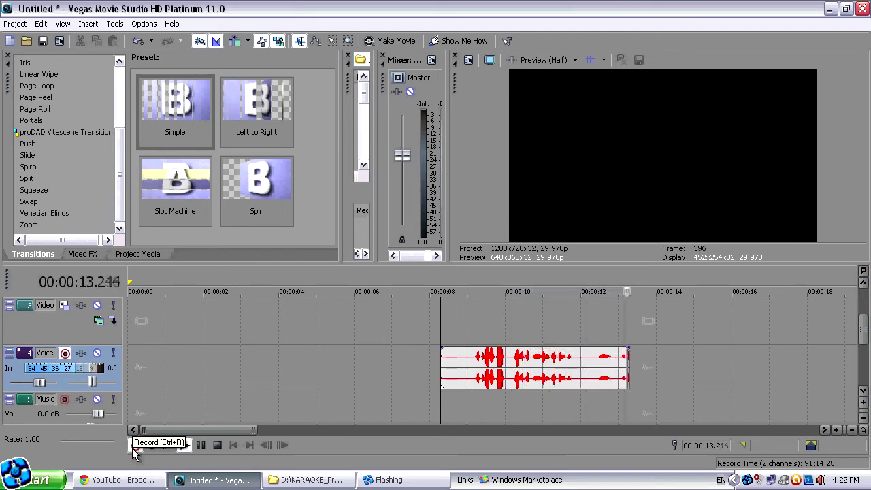
{"action": "left_click", "coordinate": [217, 443]}
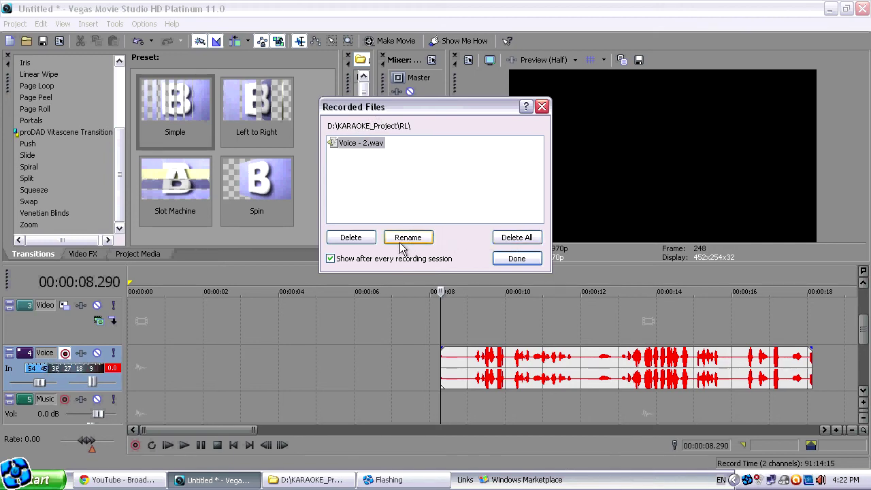
{"action": "left_click", "coordinate": [521, 242]}
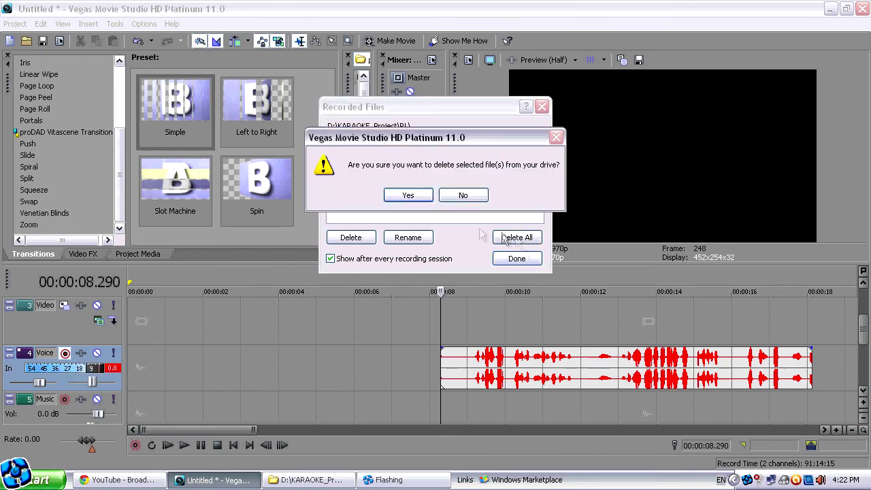
{"action": "left_click", "coordinate": [408, 195]}
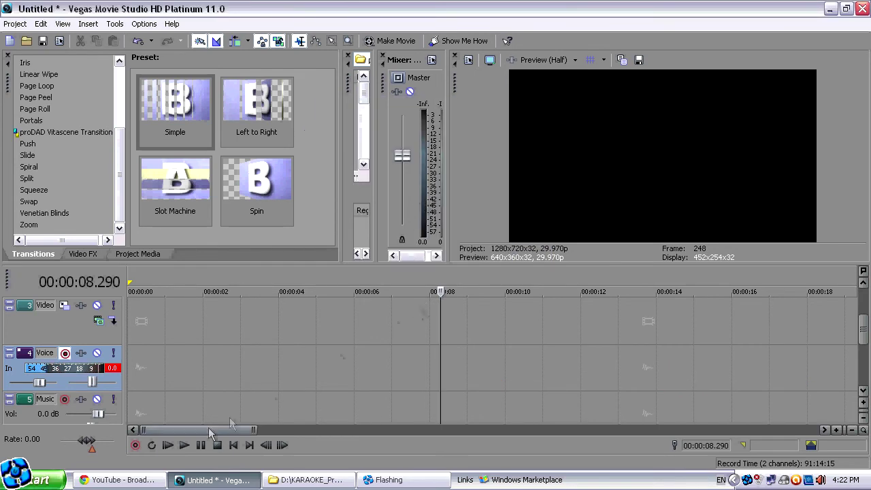
- Record a new take on the Voice track from the cursor, keep its recorded file, and play it back
{"action": "left_click", "coordinate": [136, 446]}
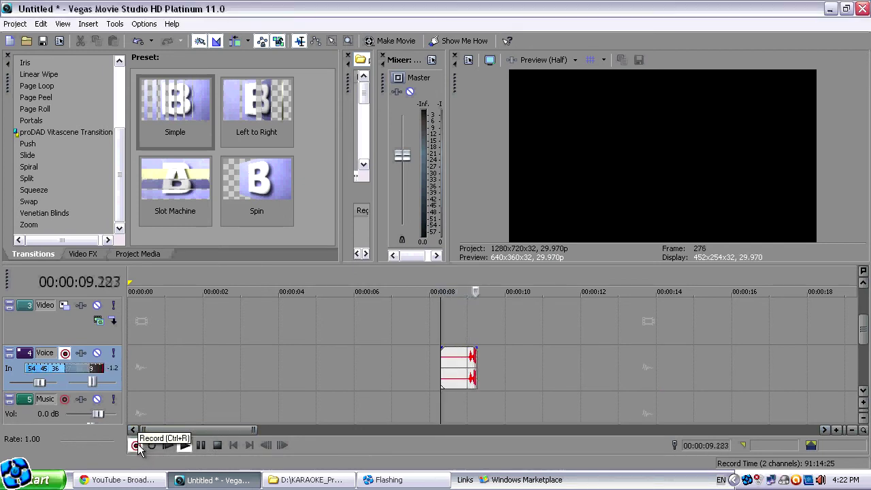
{"action": "left_click", "coordinate": [219, 445]}
{"action": "left_click", "coordinate": [516, 259]}
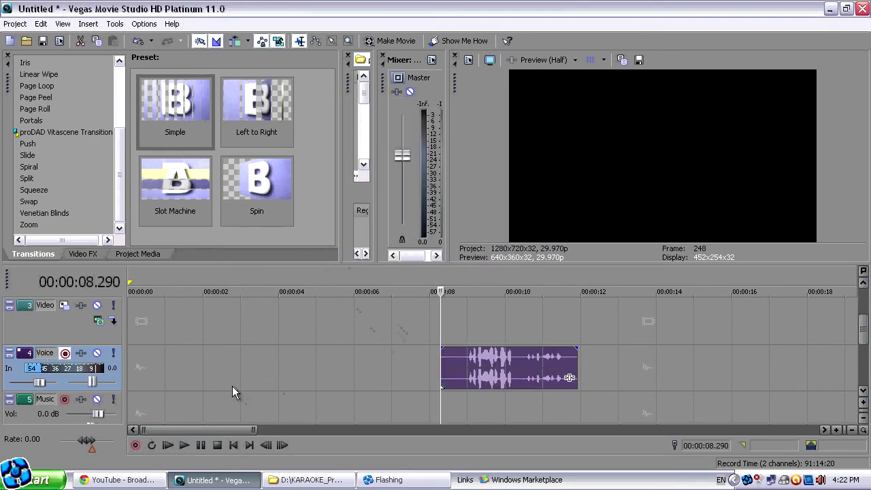
{"action": "left_click", "coordinate": [184, 445]}
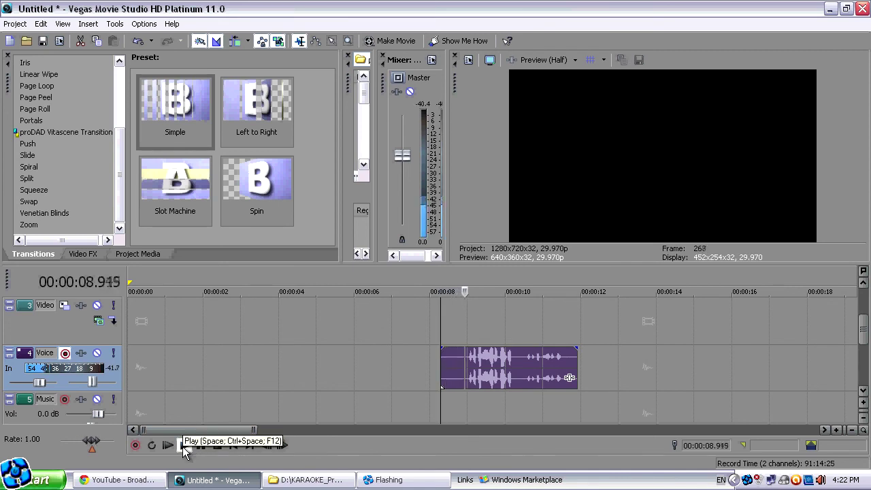